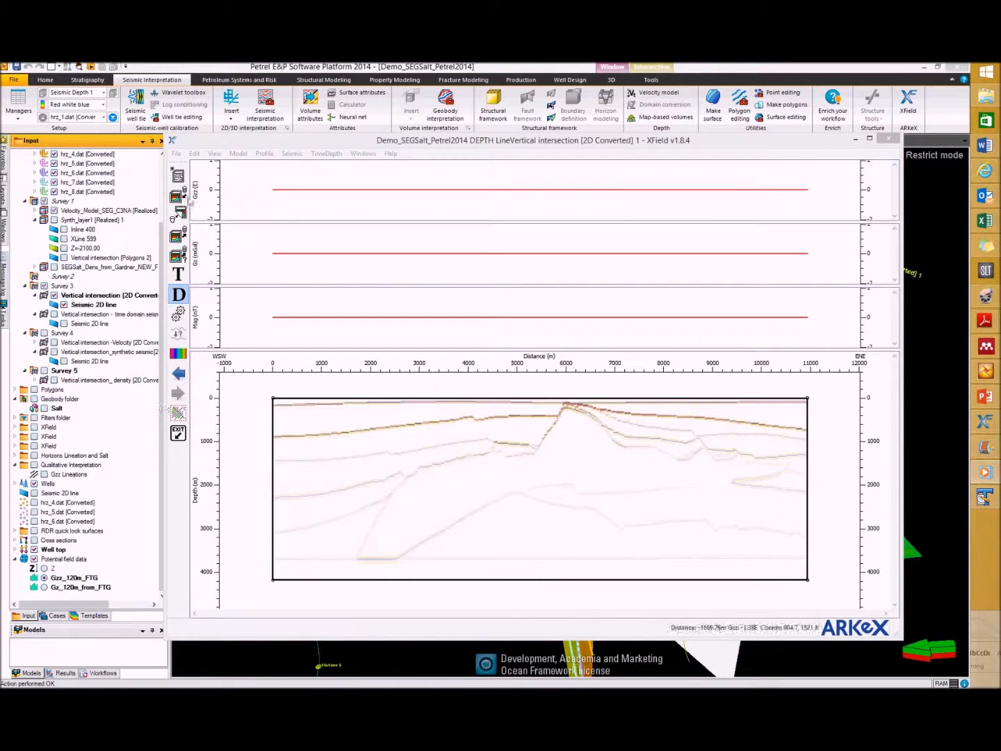
Load the observed gravity Gzz profile from the Gzz_120m_FTG surface into the depth model.
left_click(176, 153)
mouse_move(195, 193)
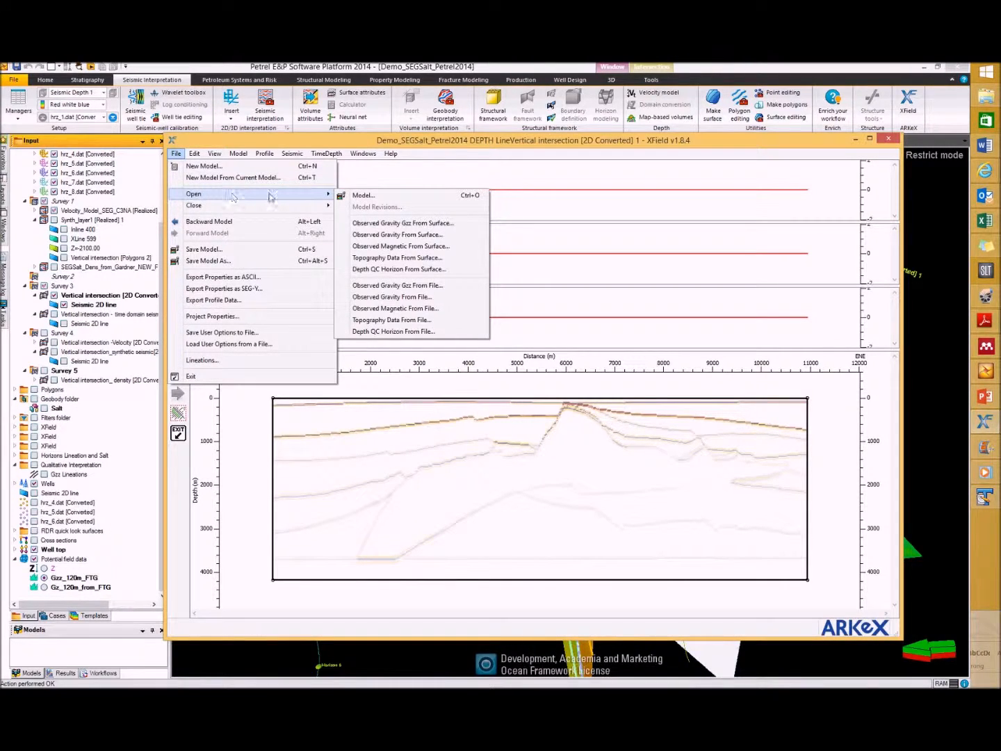
left_click(391, 223)
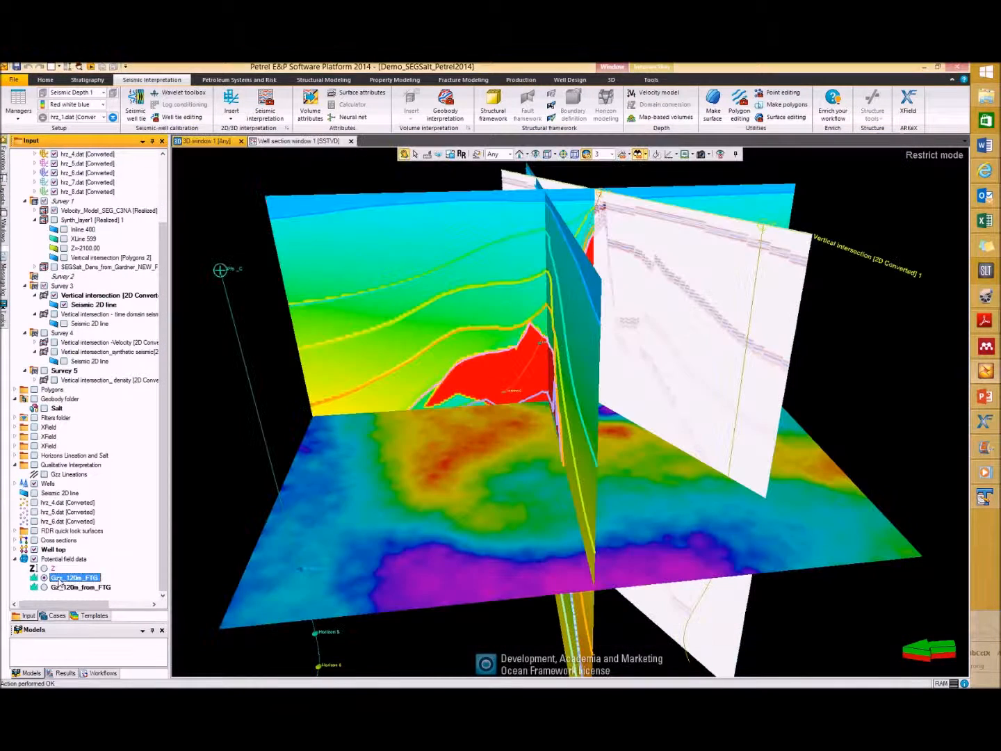
left_click(73, 577)
mouse_move(986, 421)
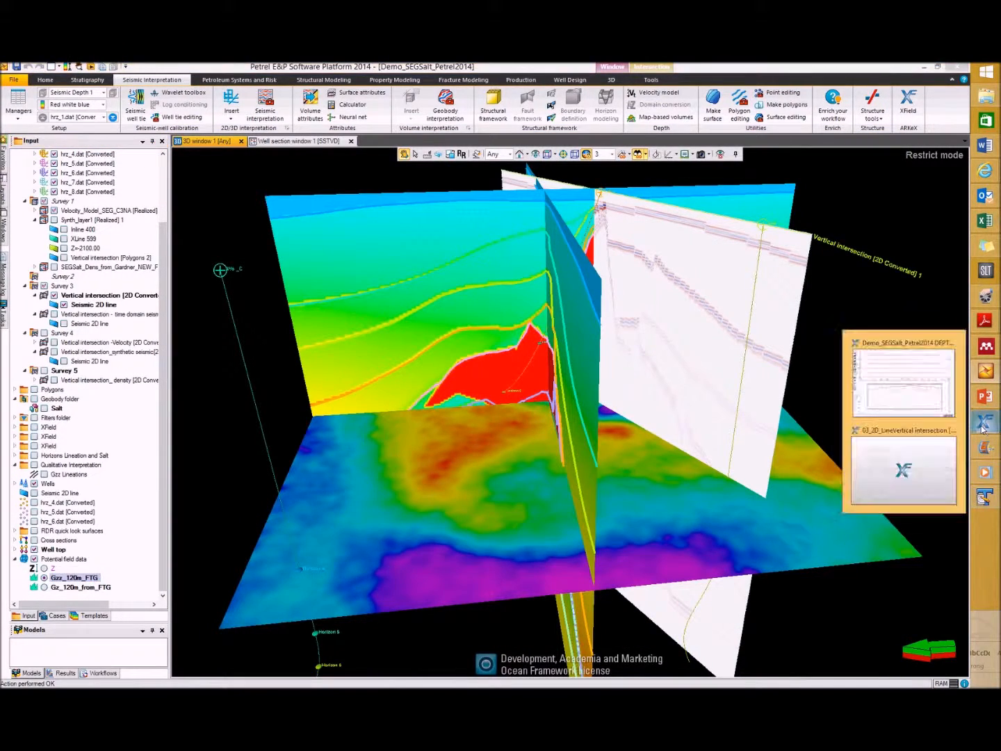
left_click(891, 426)
left_click(501, 391)
left_click(544, 407)
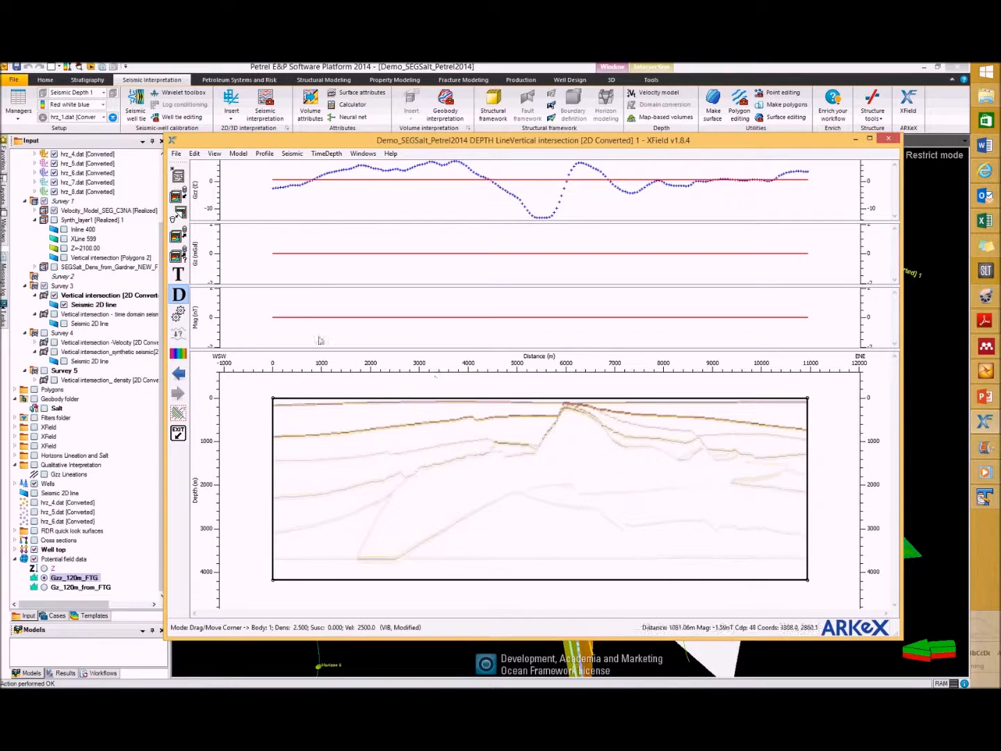
Show the legend on the Gzz profile and place it in the plot's lower-left corner, clear of the curve.
right_click(252, 212)
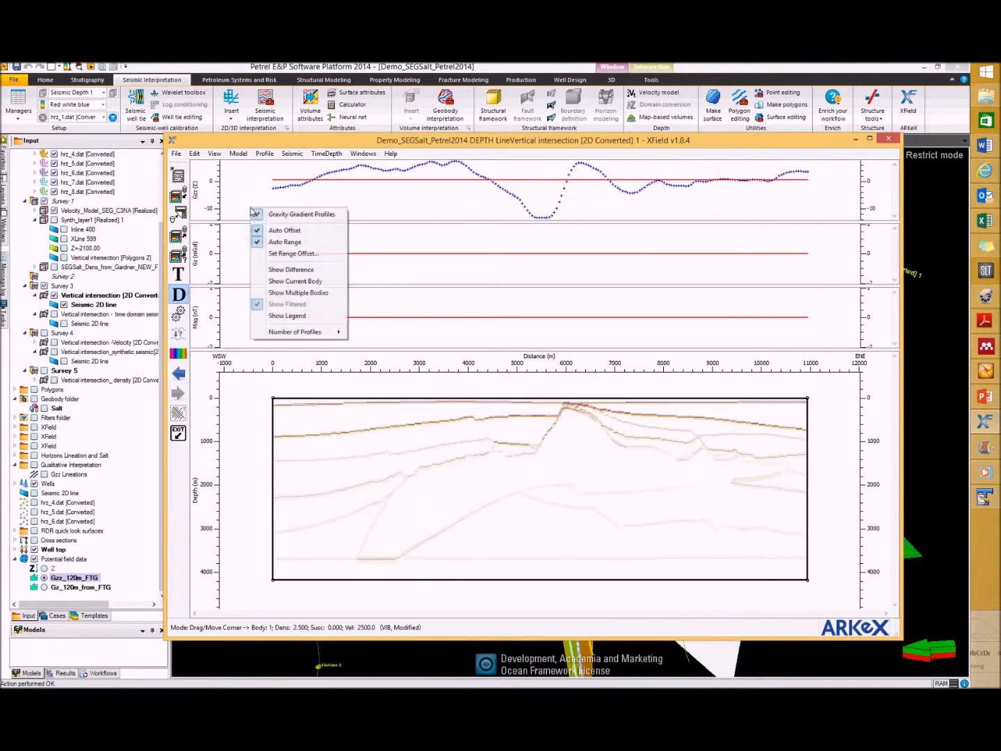
left_click(270, 317)
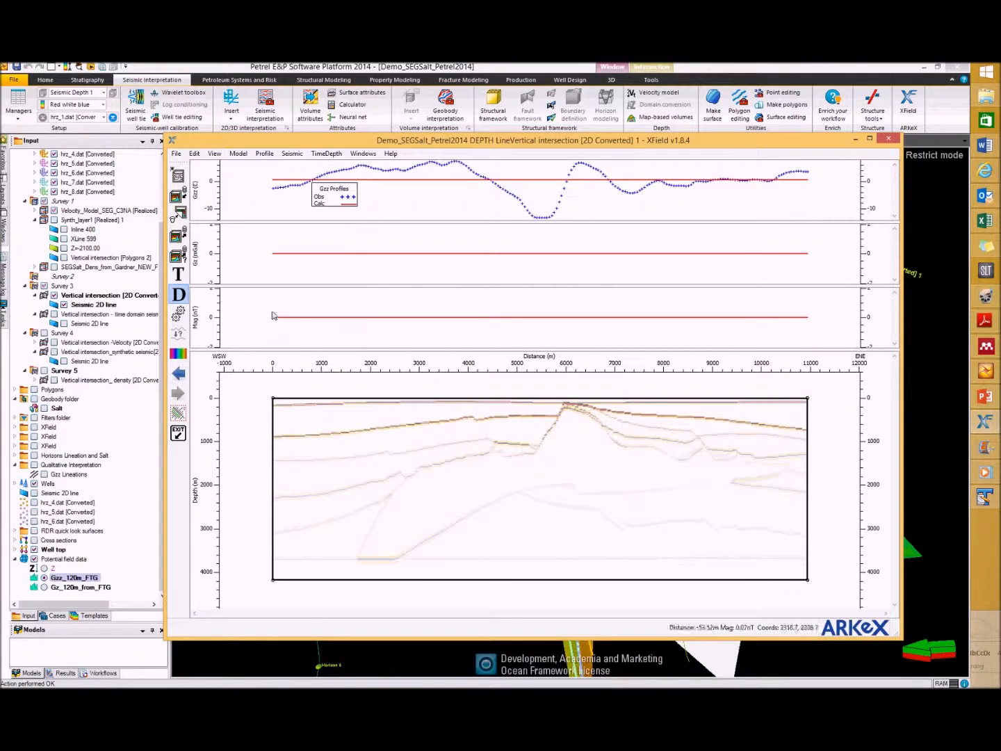
left_click_drag(345, 194, 259, 211)
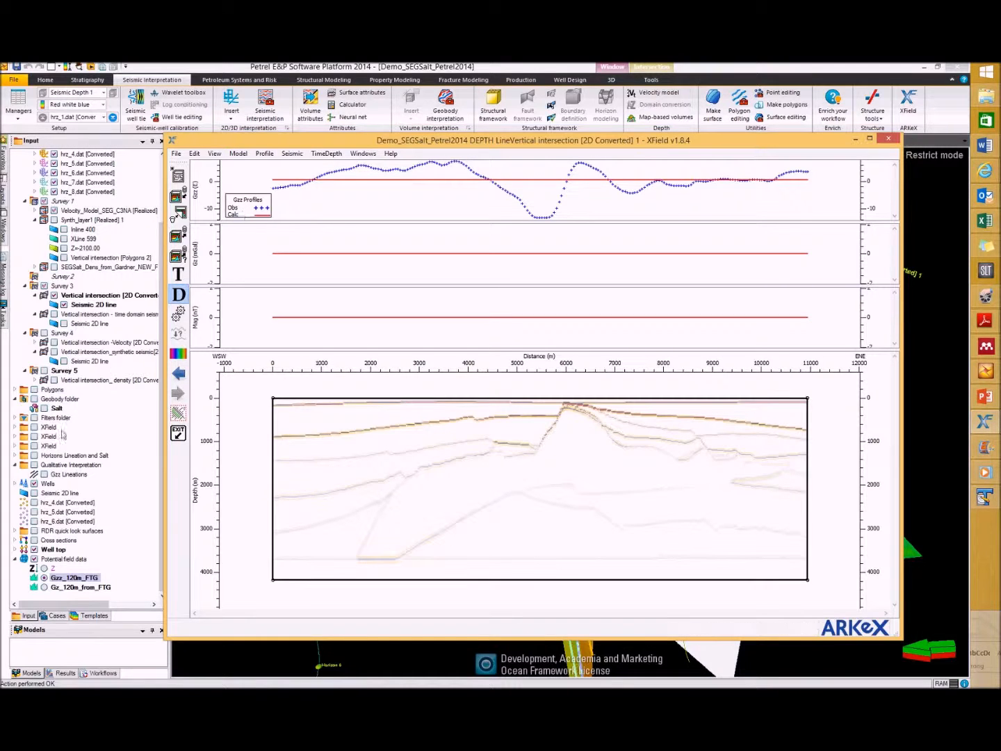
Examine the header line and the x, y and mag columns in the mag_RTP_120m.xyz text file.
left_click(27, 467)
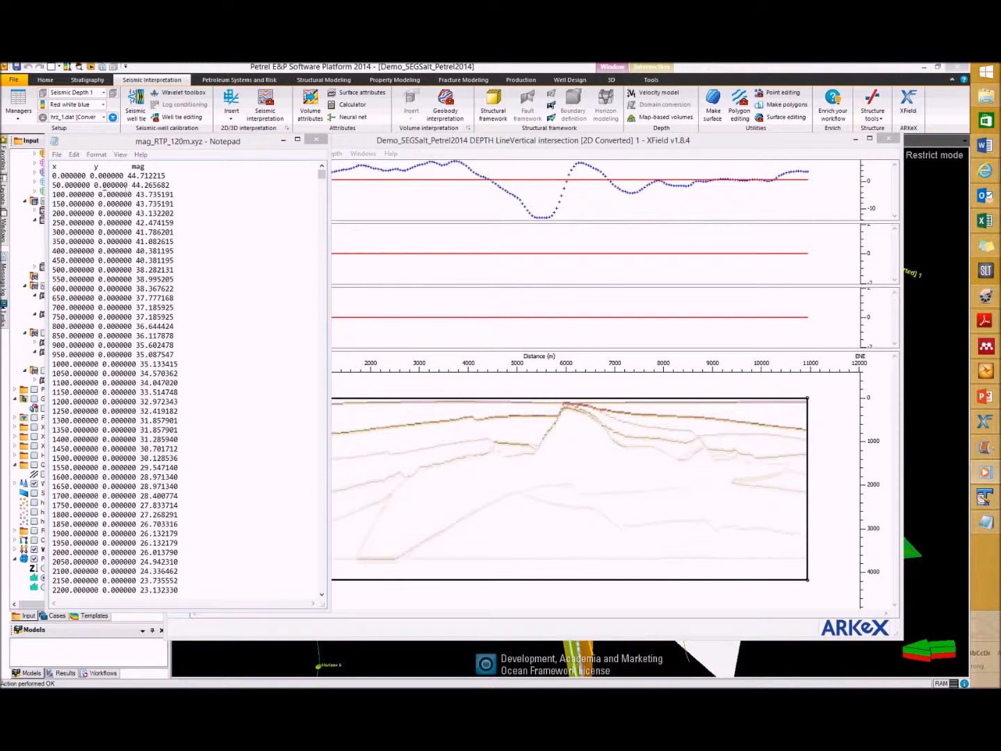
left_click(96, 148)
left_click_drag(91, 146, 23, 193)
left_click_drag(123, 192, 108, 191)
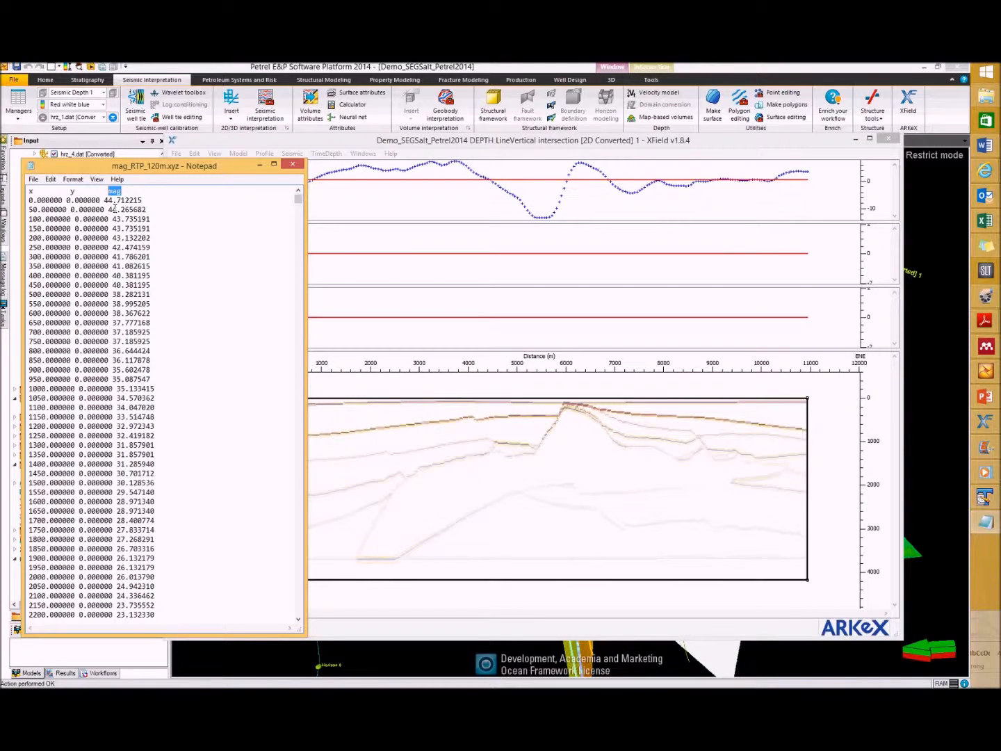
left_click_drag(122, 190, 28, 191)
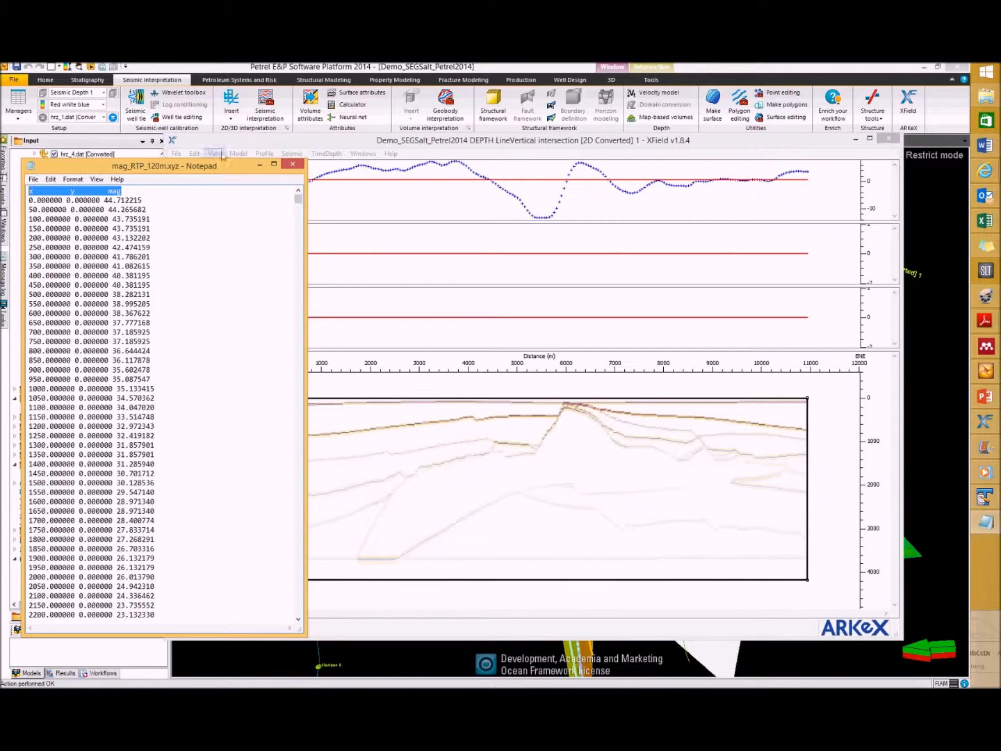
Choose mag_RTP_120m.xyz for the observed magnetic profile import, set reading to start at line 2, and leave the dialog without loading.
left_click(184, 157)
left_click(178, 154)
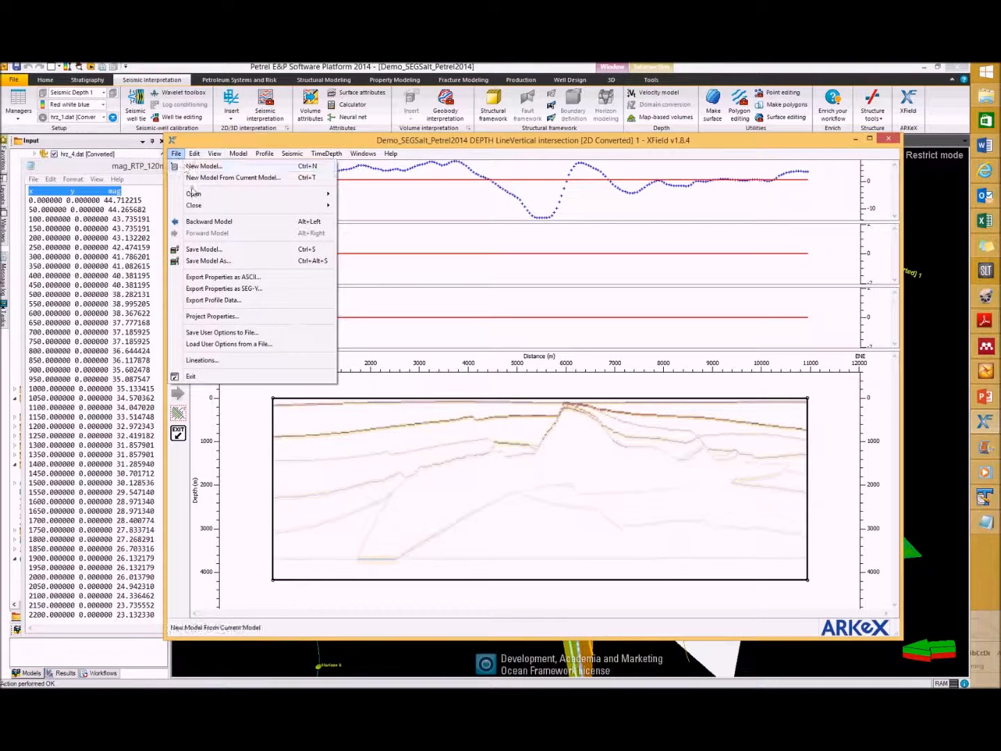
mouse_move(193, 196)
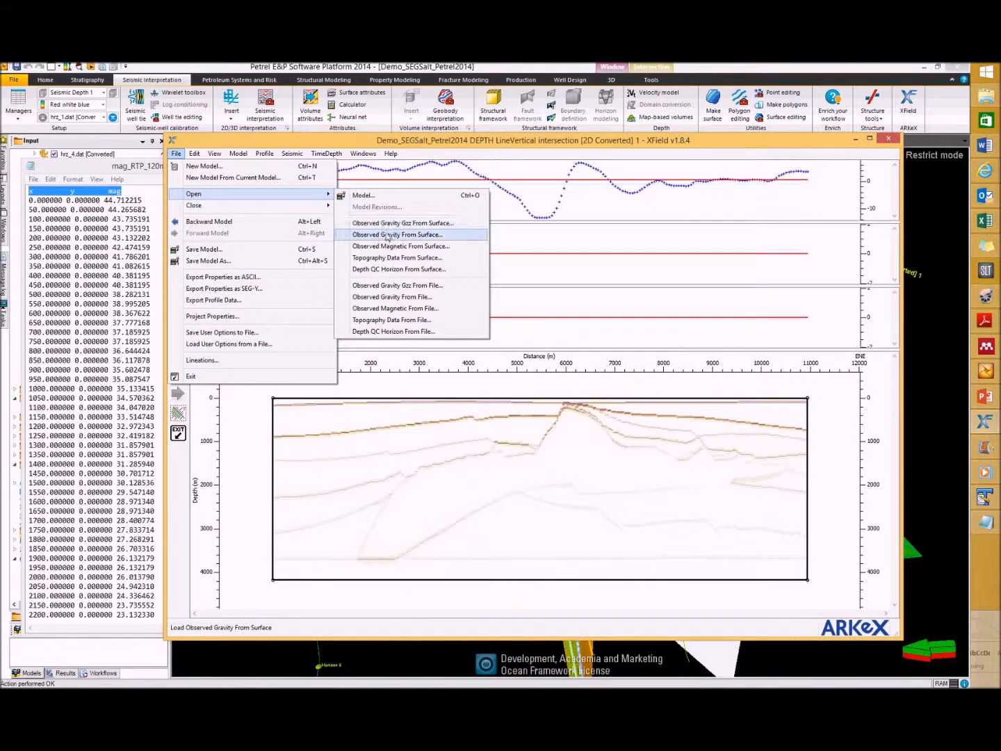
left_click(480, 314)
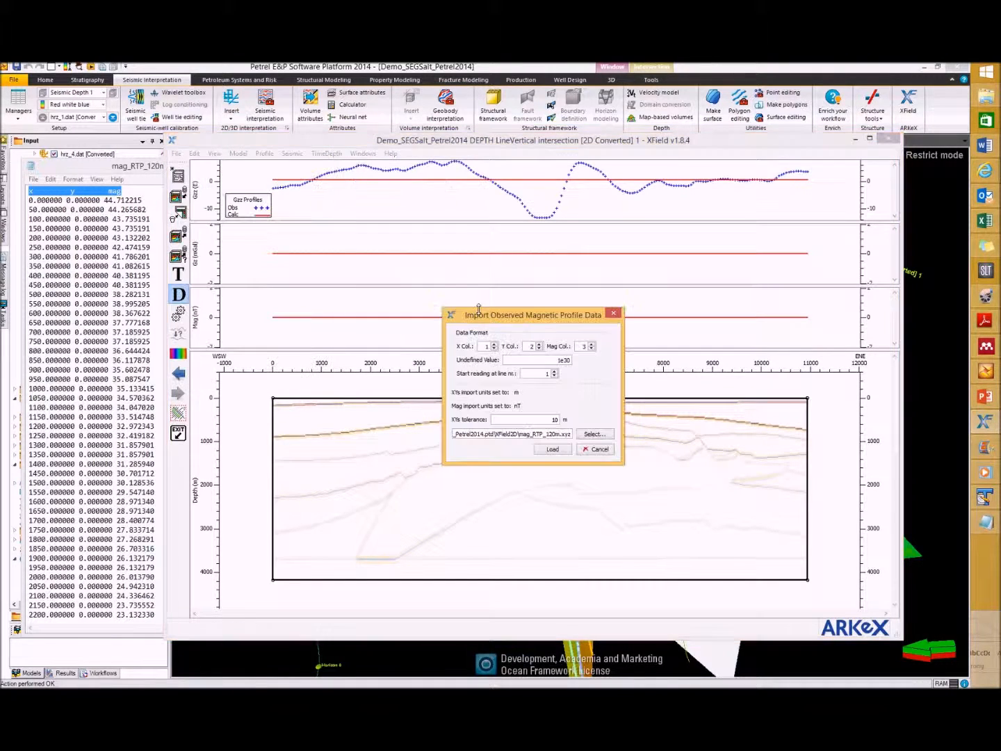
left_click(584, 438)
left_click(897, 673)
left_click(554, 371)
left_click(605, 451)
Set the project's horizontal distance unit to Metres in the project properties.
left_click(175, 153)
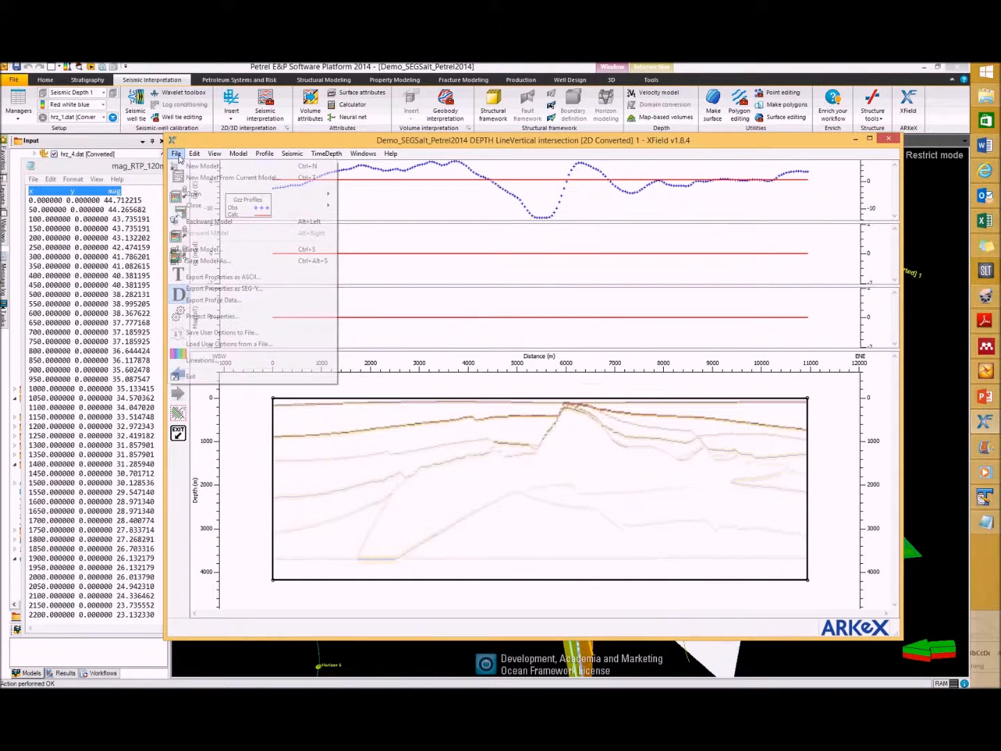
left_click(212, 316)
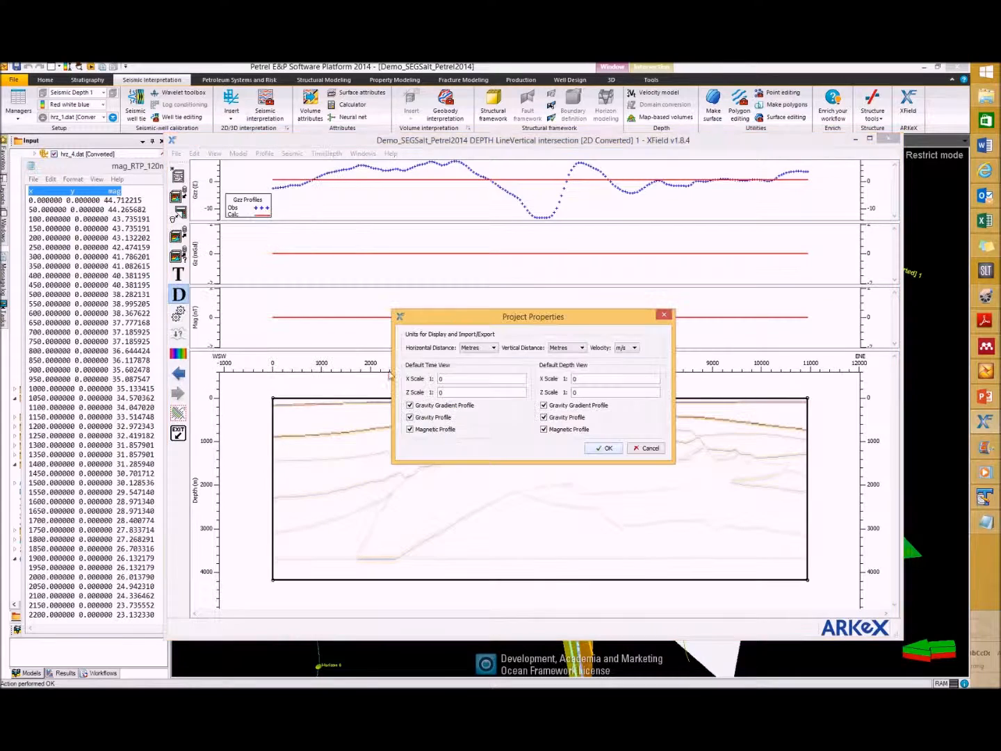
left_click(493, 348)
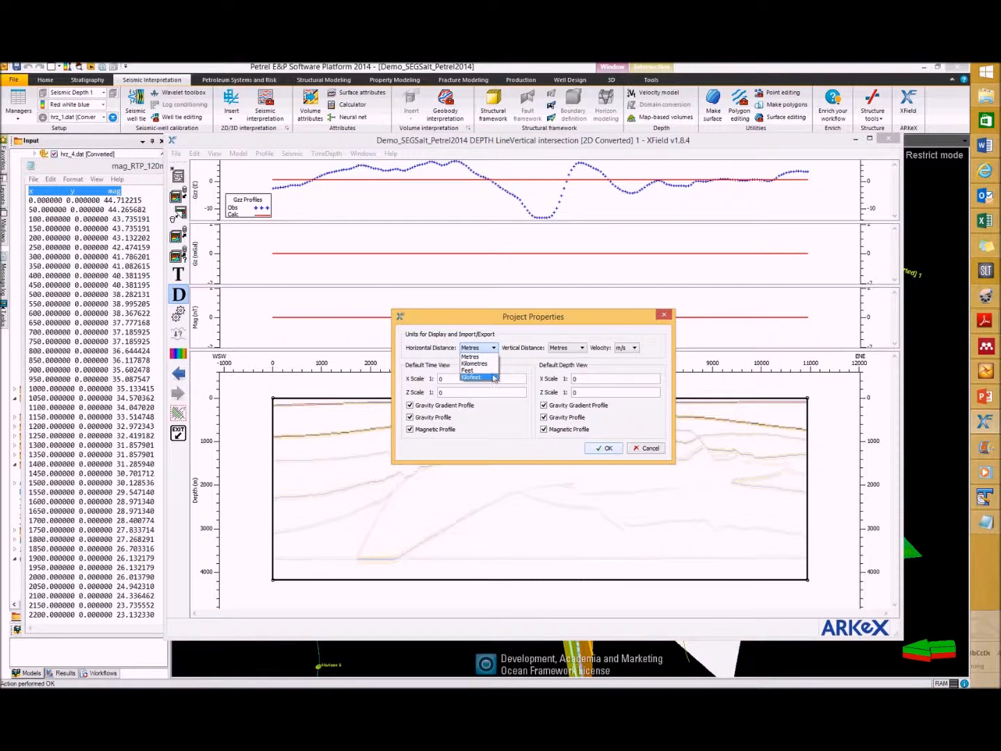
left_click(491, 356)
left_click(604, 448)
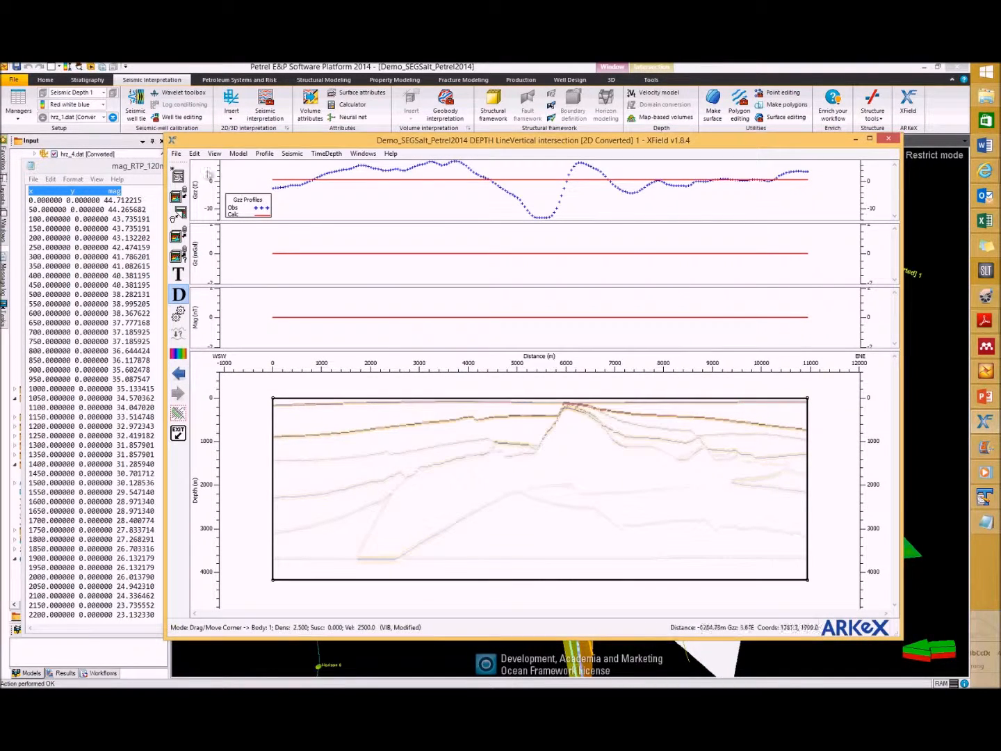
Load the observed magnetic profile from mag_RTP_120m.xyz, reading from line 2.
left_click(176, 154)
mouse_move(278, 194)
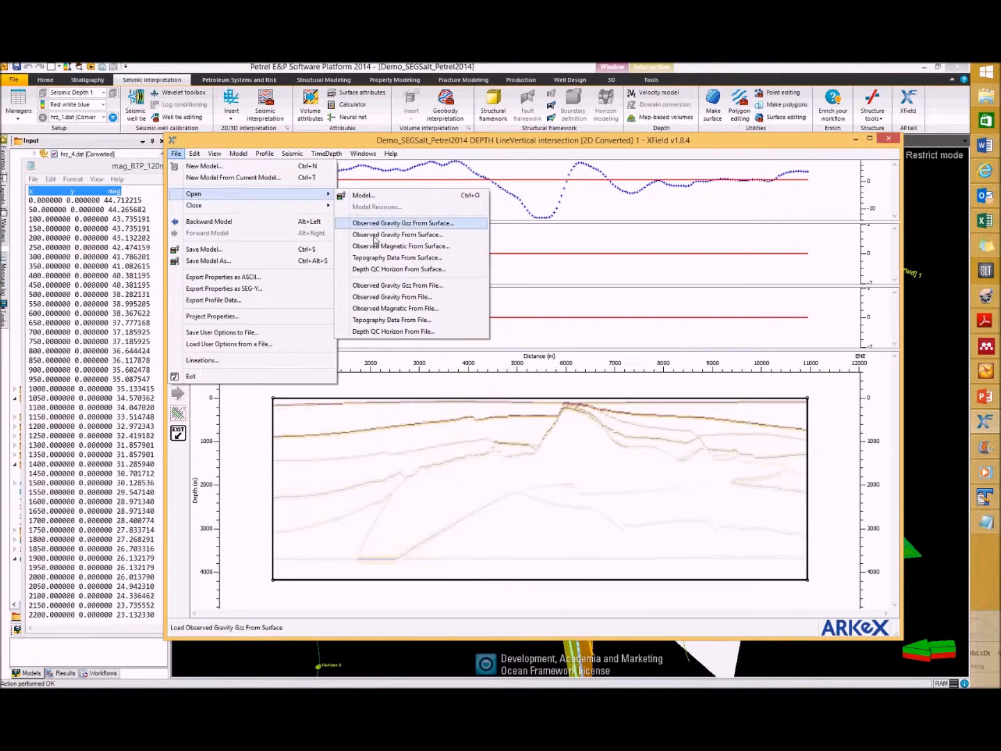
left_click(394, 309)
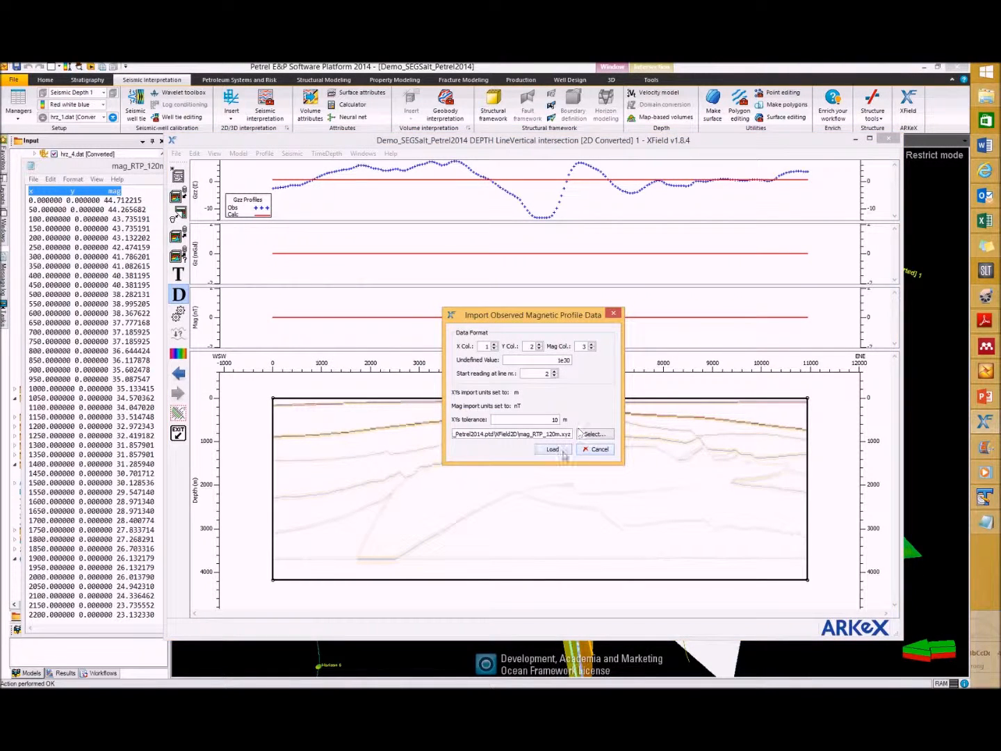
left_click(552, 449)
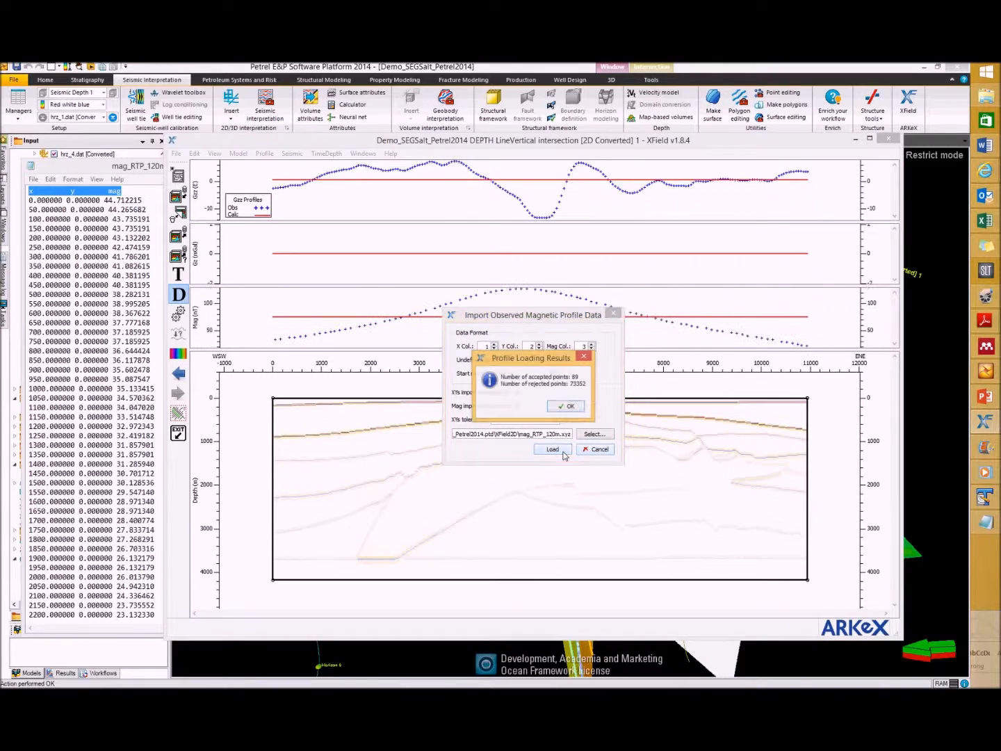
left_click(567, 408)
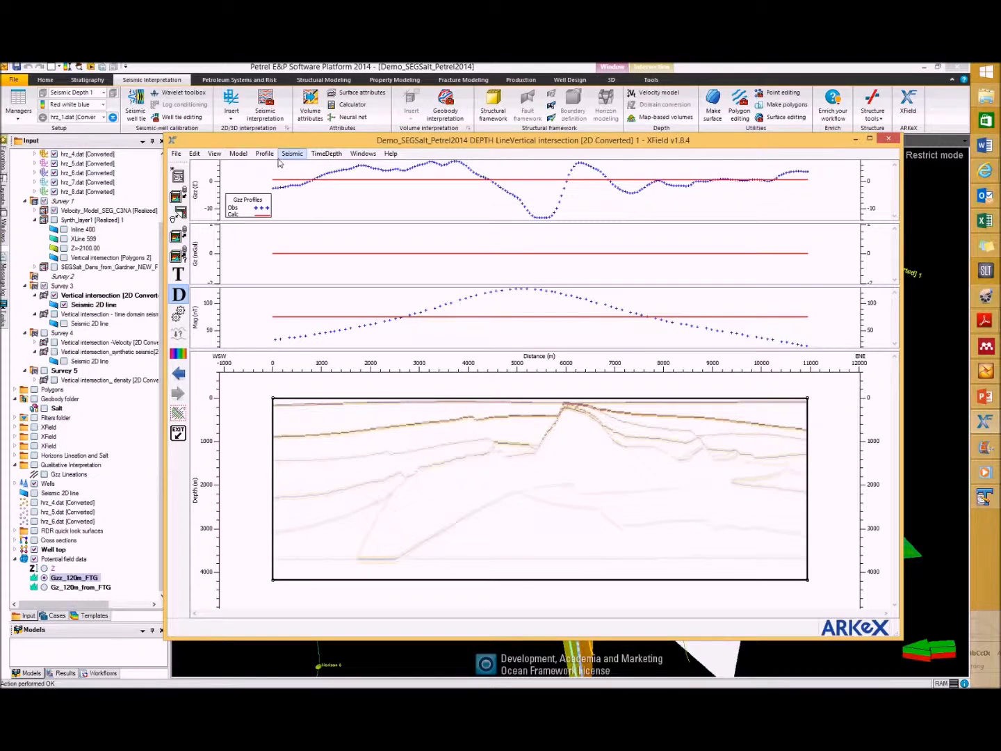
Add the 3D horizons of Interpretation folder 1 from the Petrel project to the XField depth section.
left_click(142, 183)
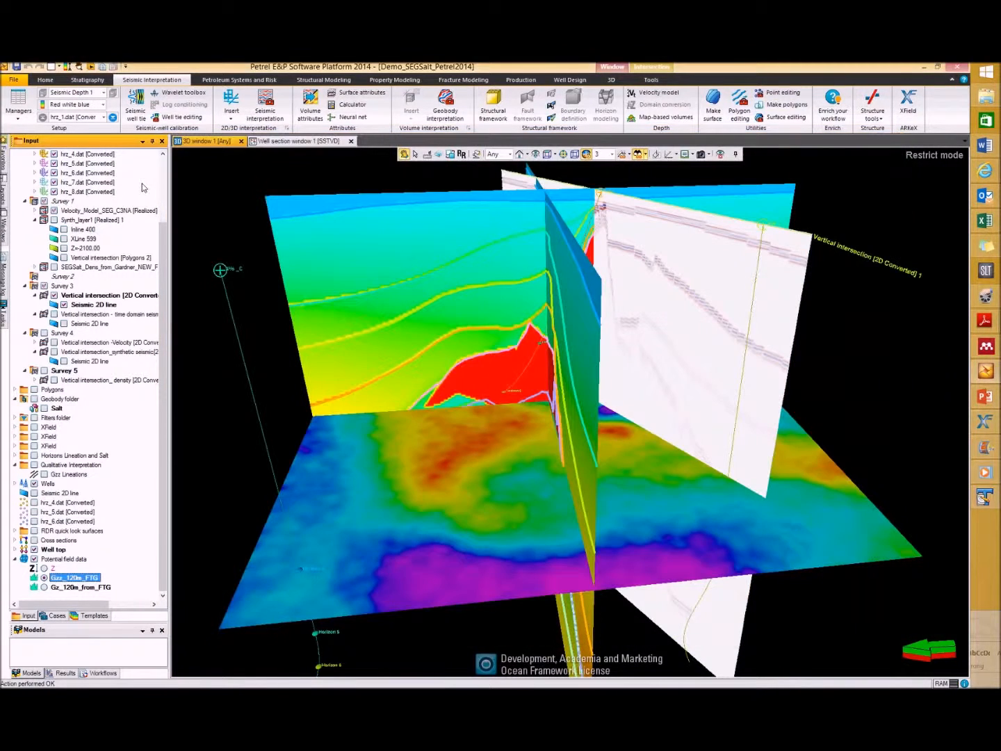
left_click_drag(161, 230, 160, 166)
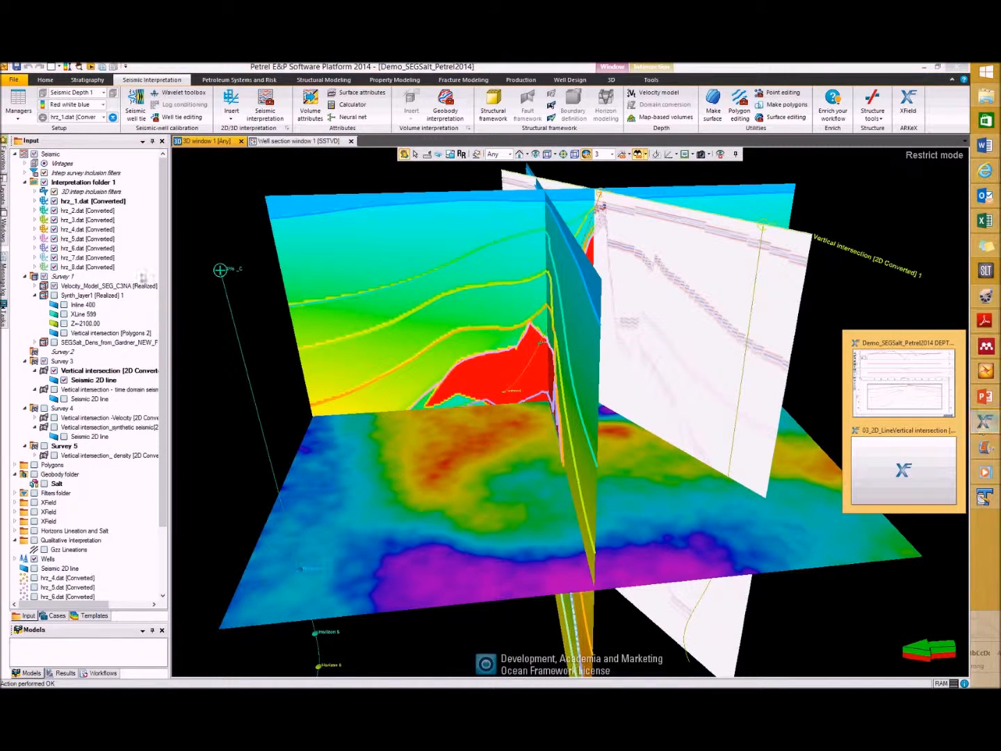
left_click(75, 182)
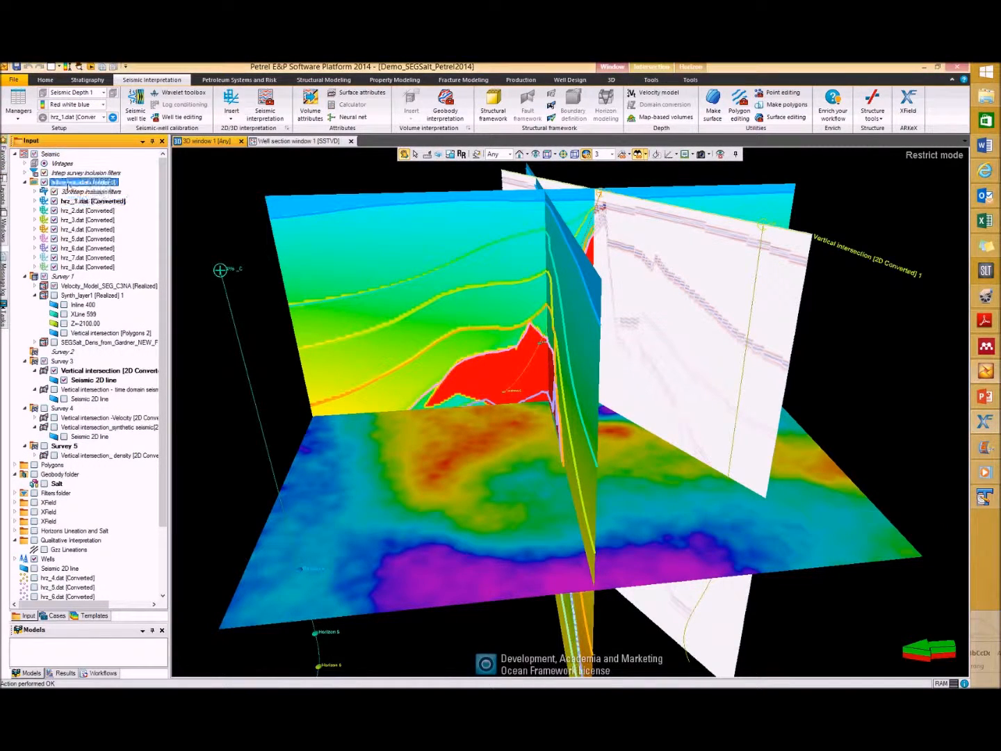
mouse_move(991, 422)
left_click(903, 379)
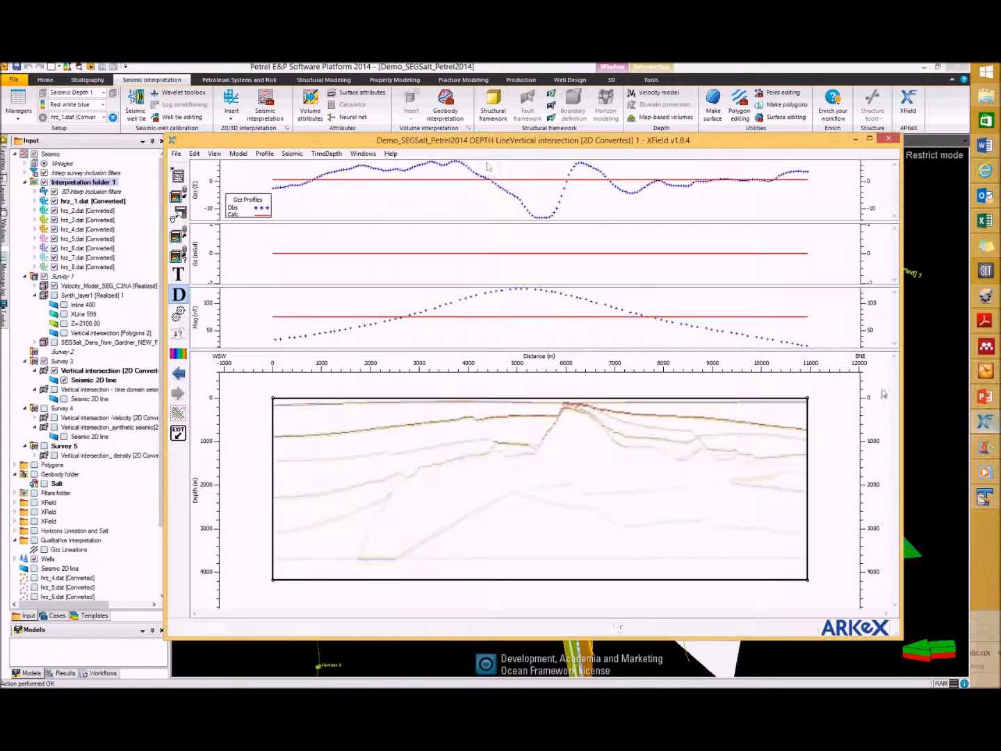
left_click(287, 154)
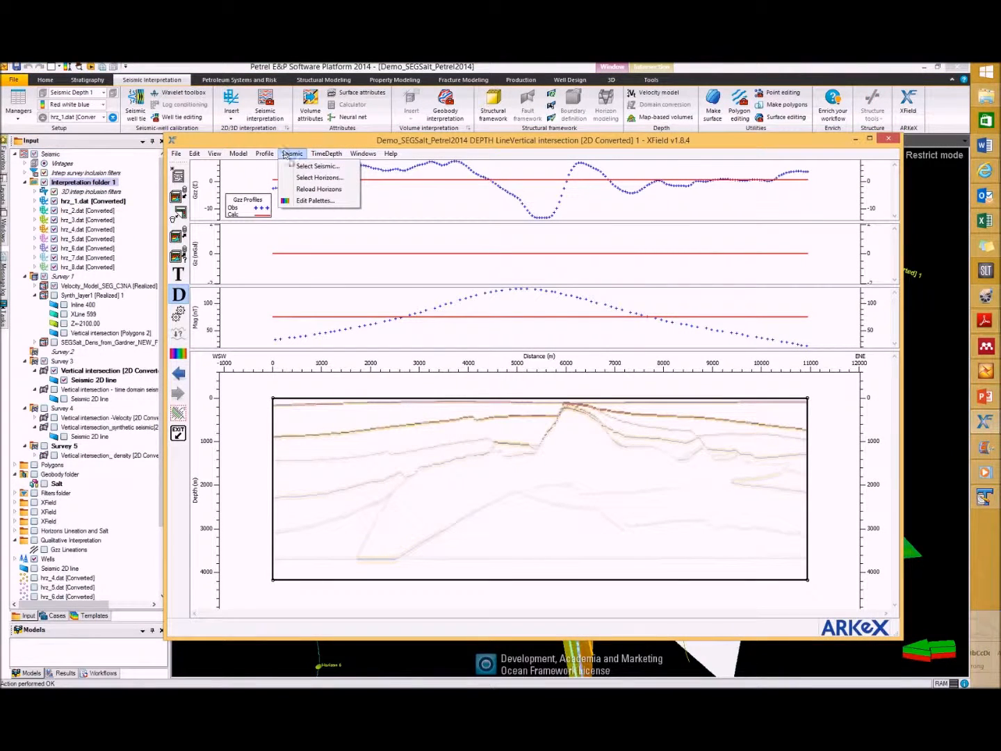
left_click(306, 177)
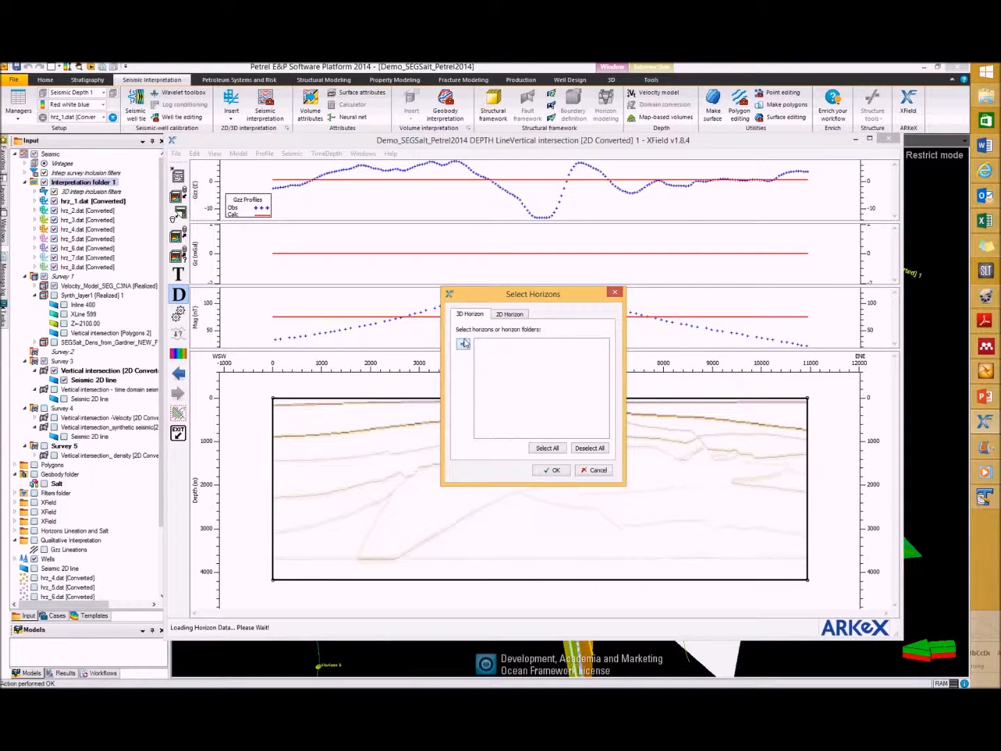
left_click(464, 344)
left_click(551, 470)
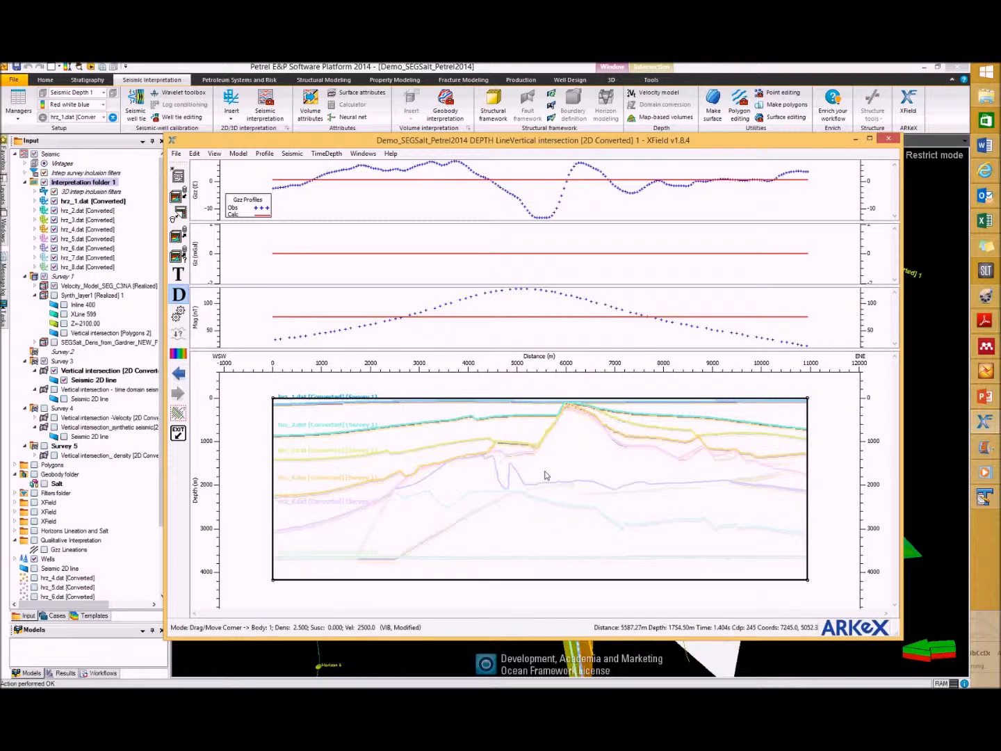
Open the seismic and horizon options for the depth section.
left_click(293, 153)
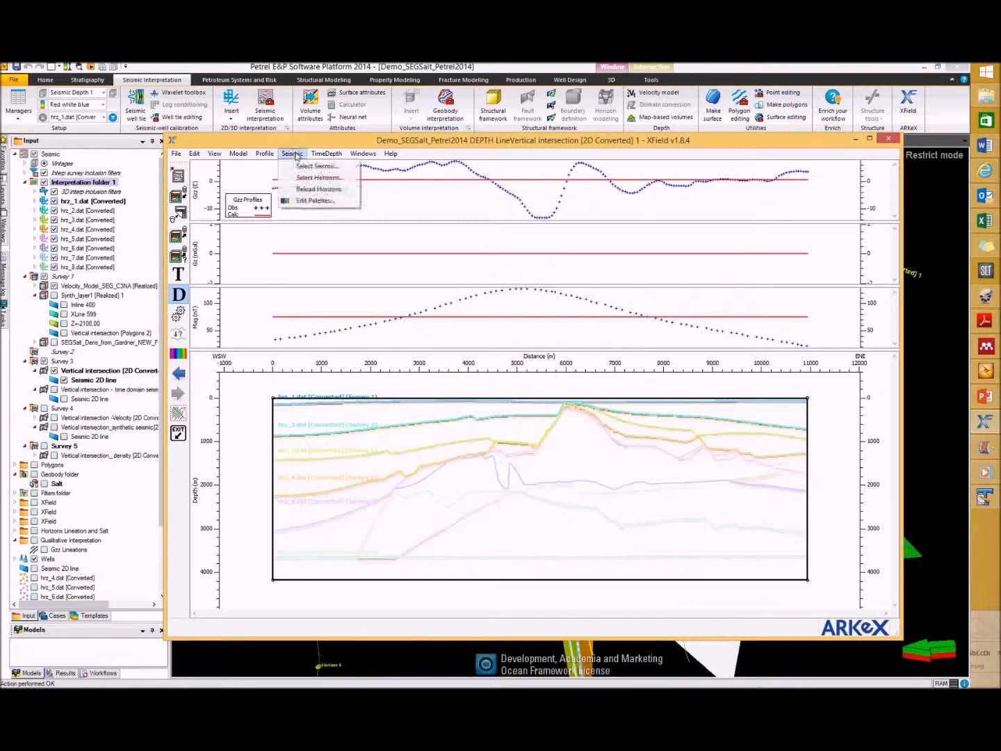